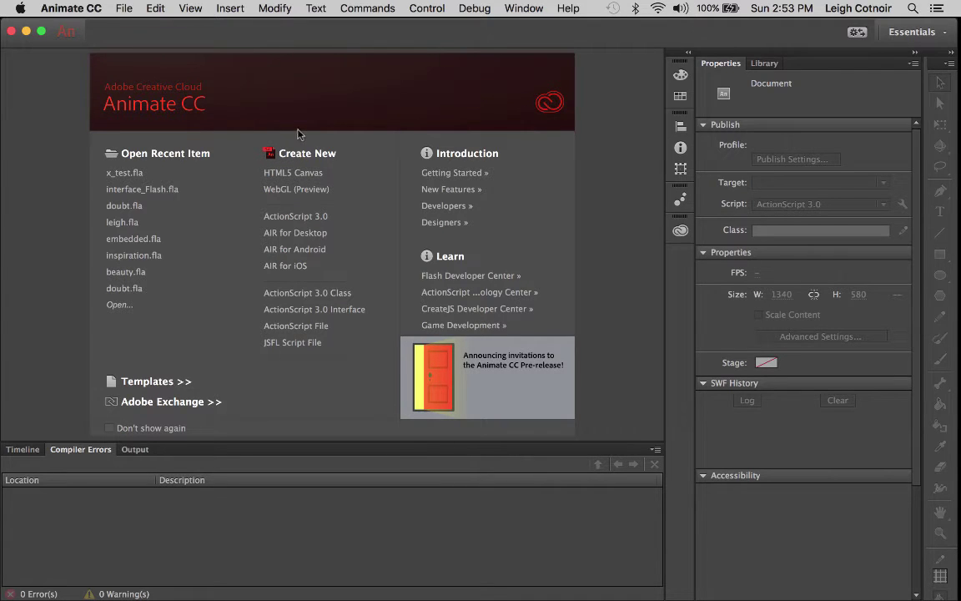
Step: Start a new ActionScript 3.0 document from the File menu, defaulting to 640 × 360 px at 24 fps
left_click(125, 10)
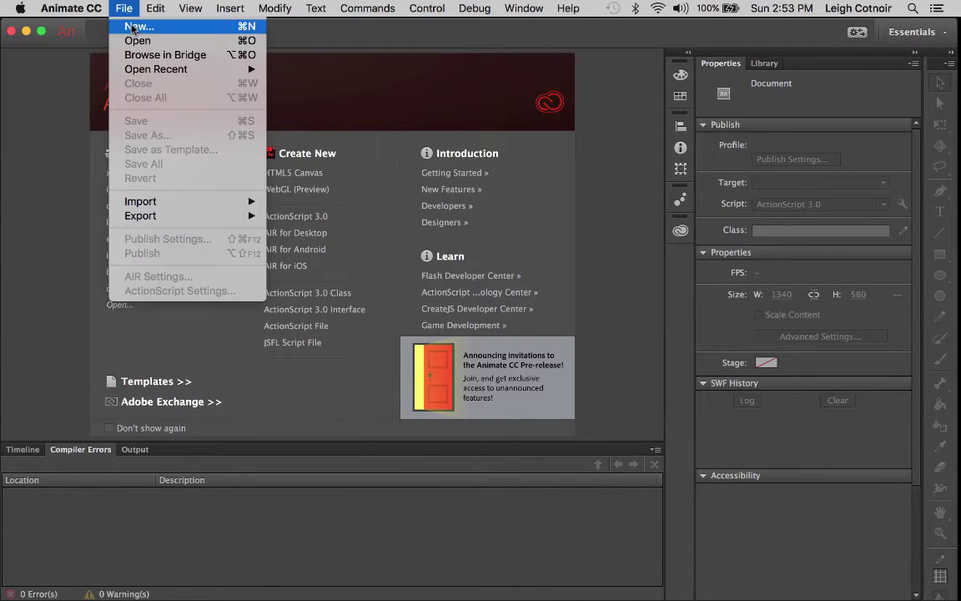
left_click(133, 27)
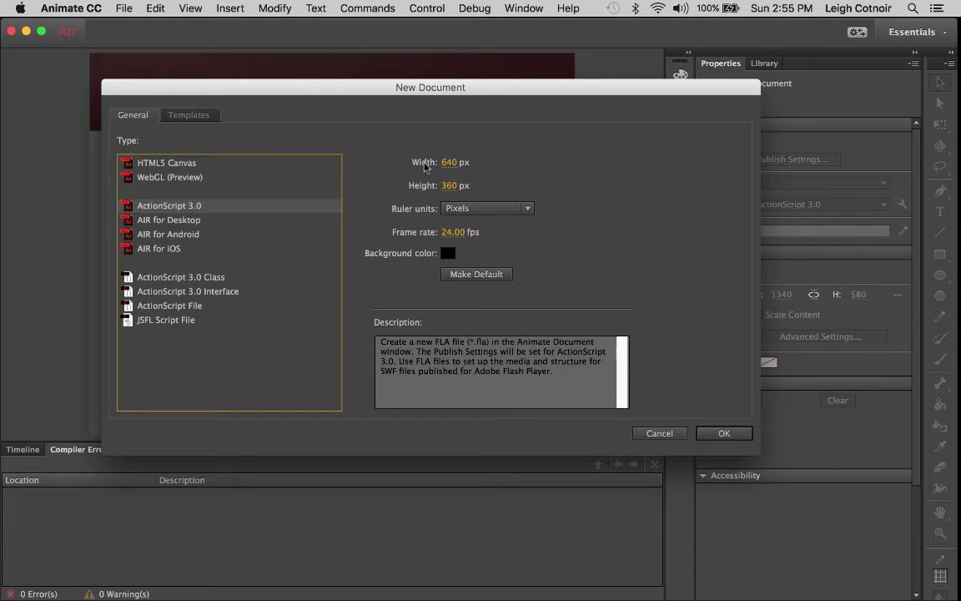
Step: Enter a width of 1340 and a height of 580 px for the new document
left_click(449, 162)
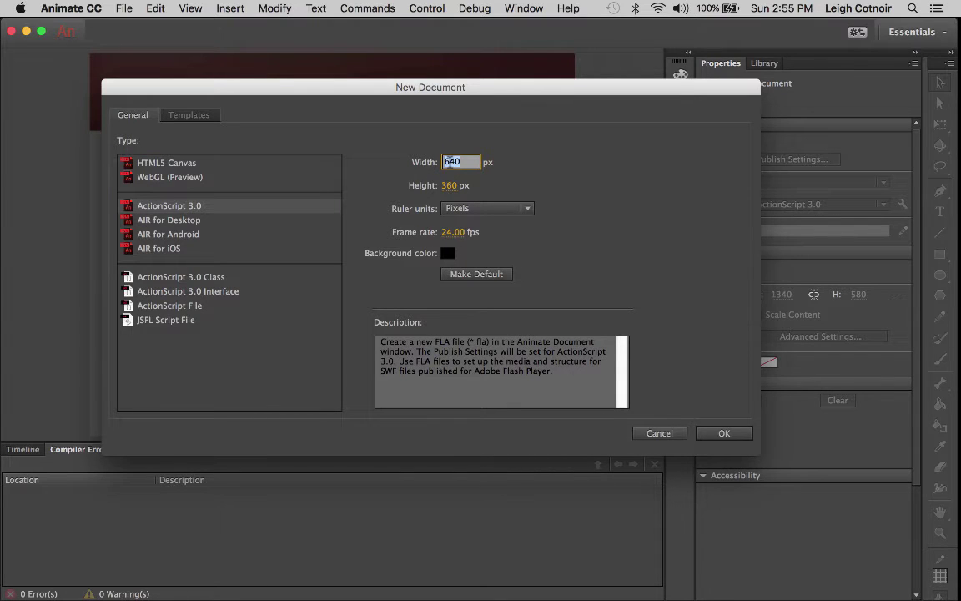
type("1340")
left_click(450, 184)
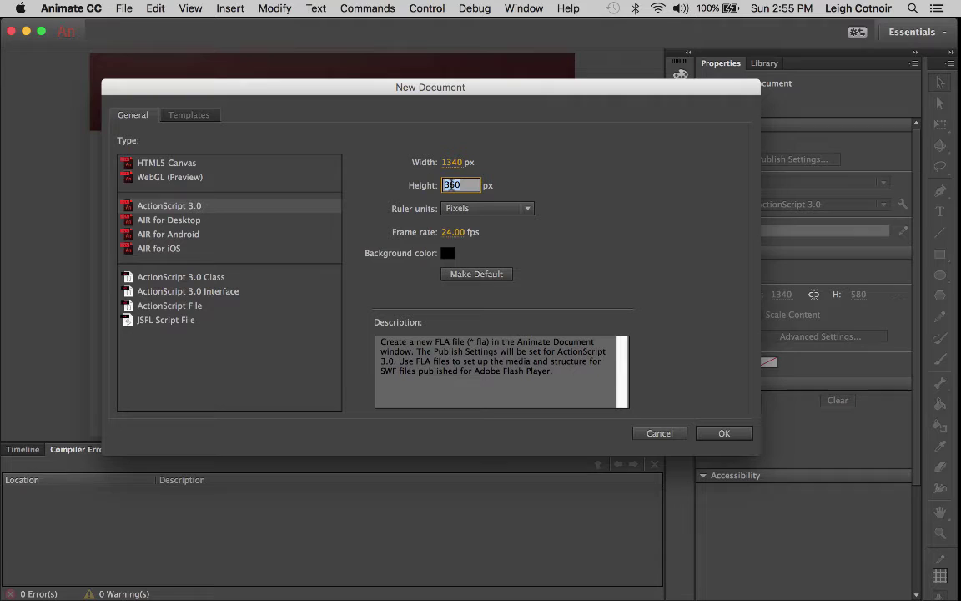
type("580")
key("Return")
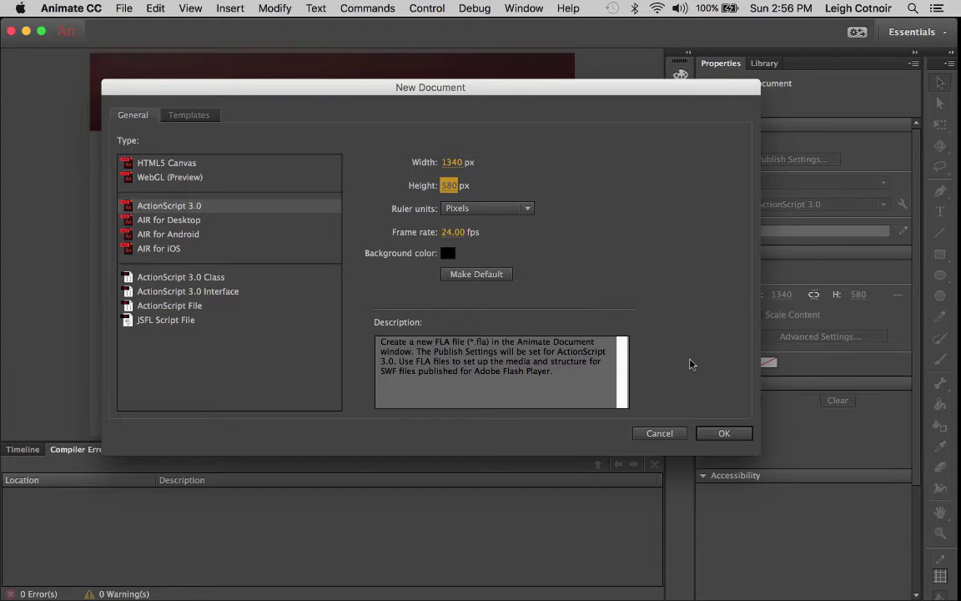
Step: Create the 1340 × 580 black-stage document and switch to the Small Screen workspace
left_click(723, 434)
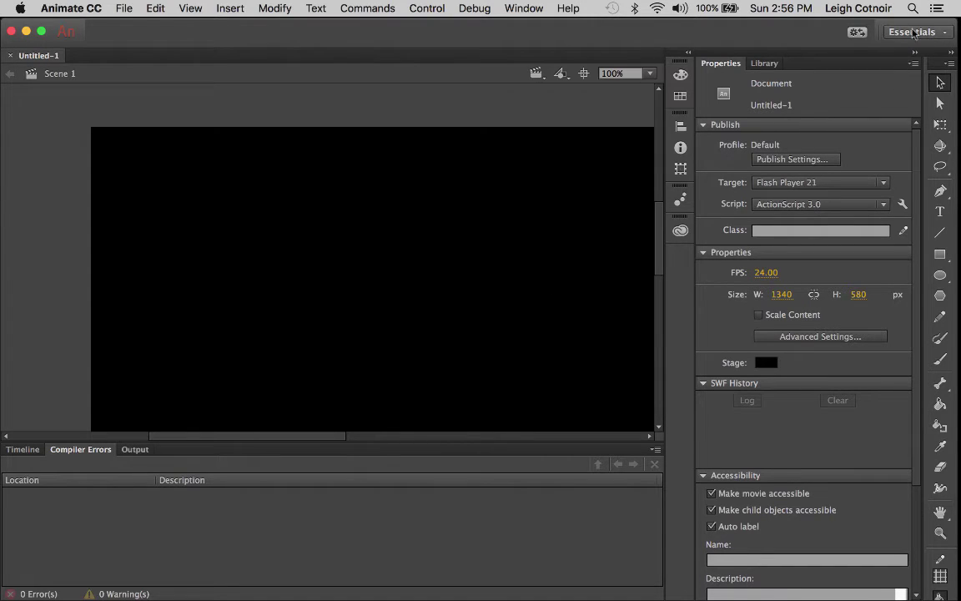
left_click(922, 36)
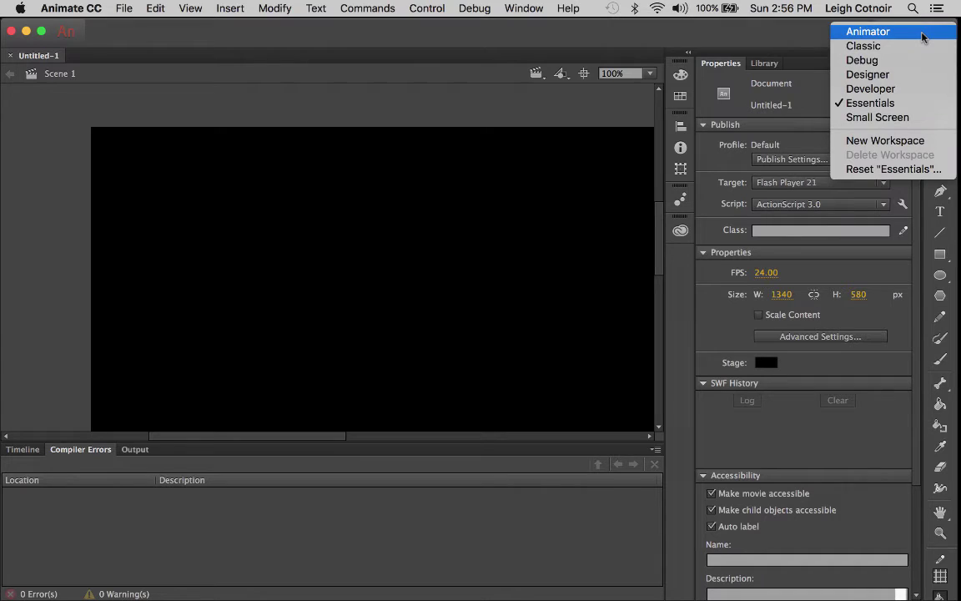
left_click(876, 118)
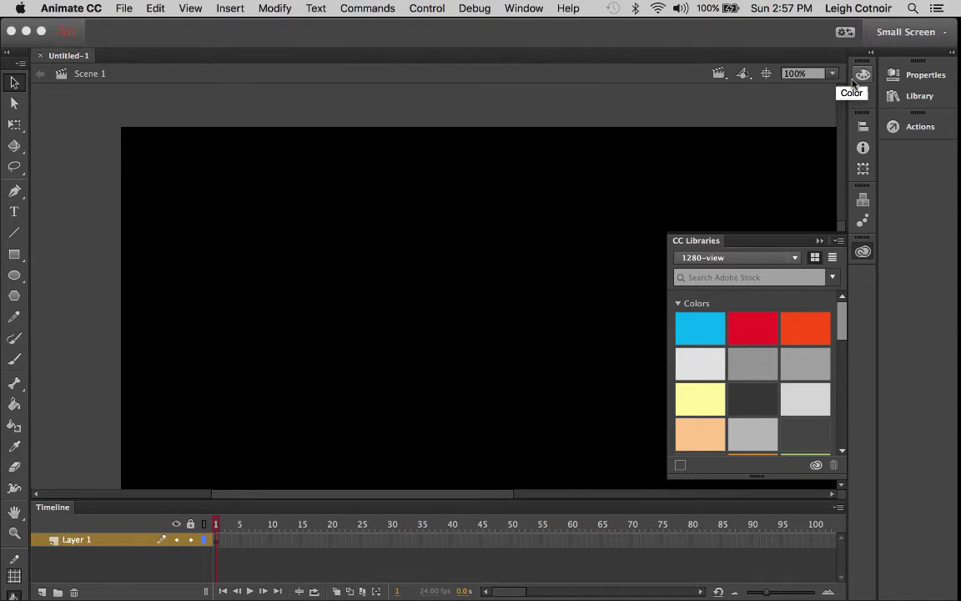
Step: Return to the Essentials workspace and flip from the Library panel back to Properties
left_click(906, 31)
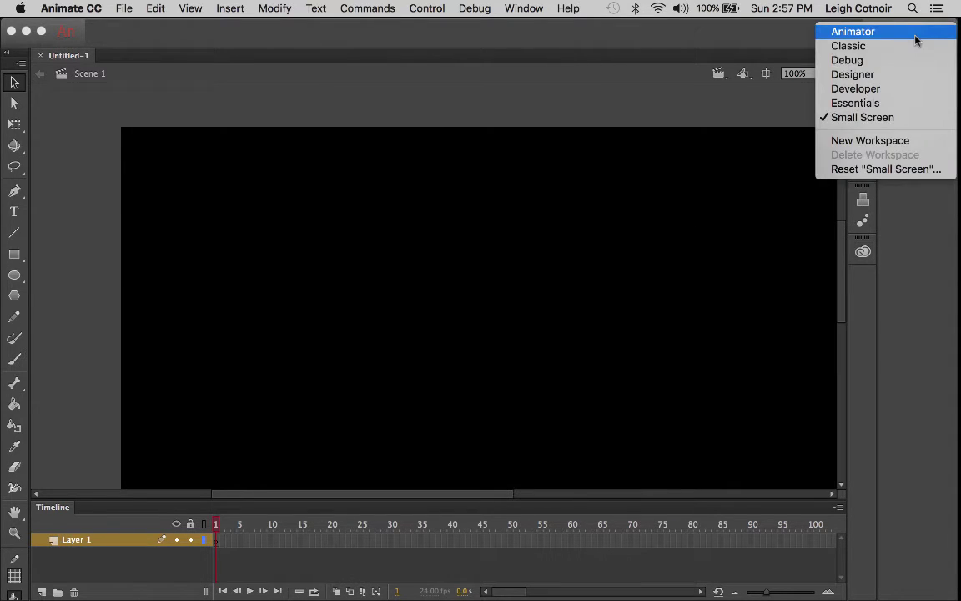
left_click(868, 103)
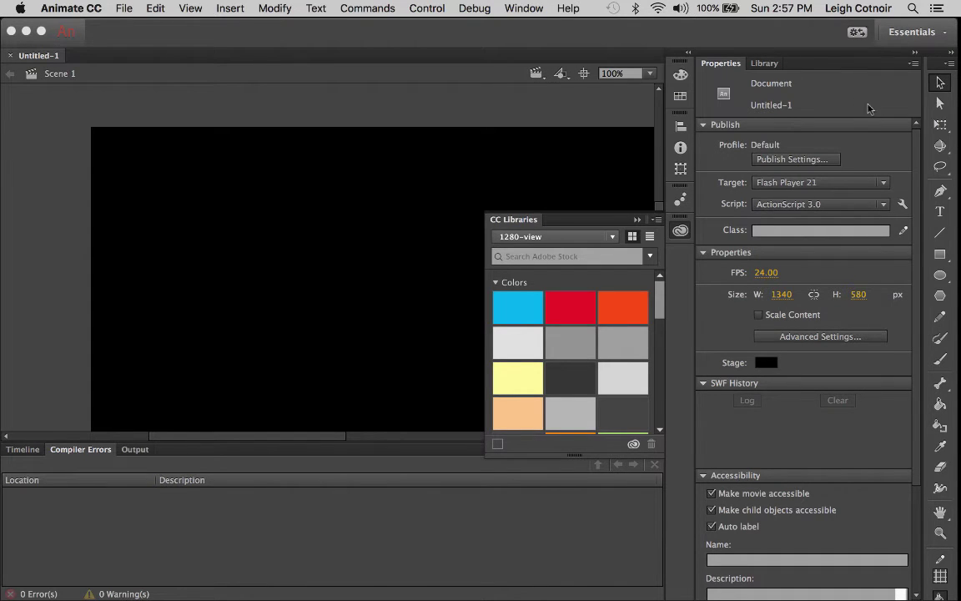
left_click(764, 63)
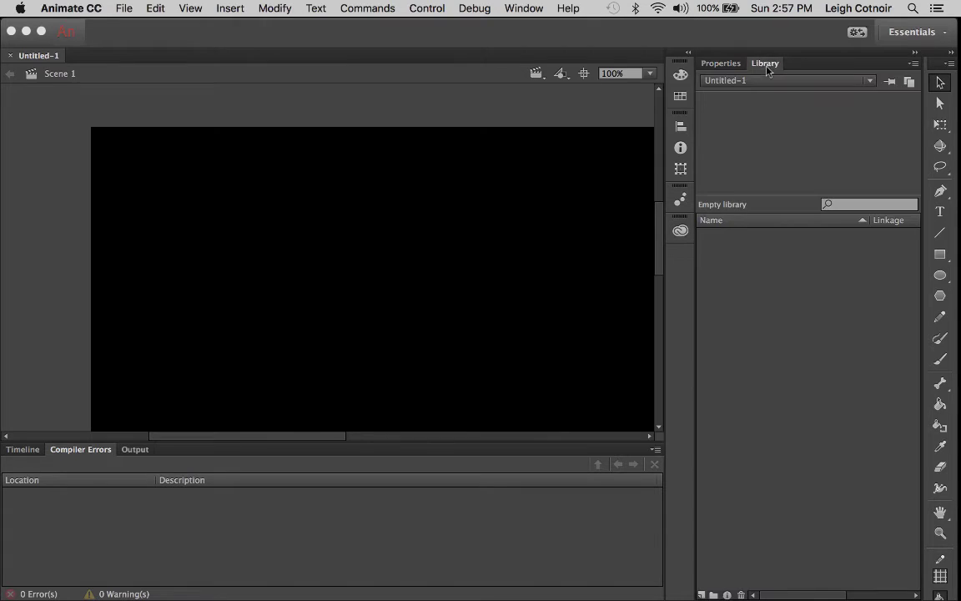
left_click(723, 65)
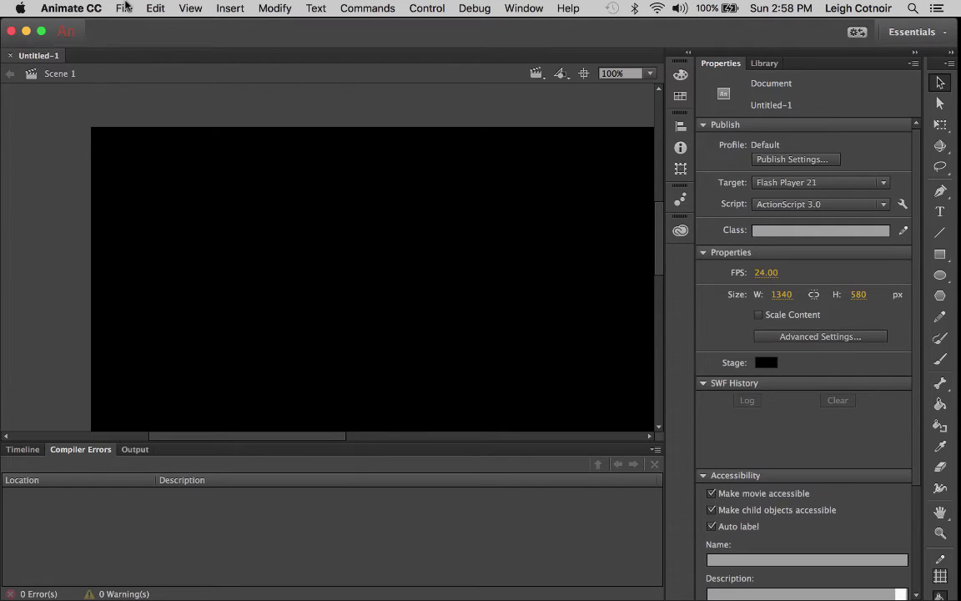
Step: Save the file as cotnoir-p2.fla inside the Desktop's animate-cc-project folder
left_click(123, 8)
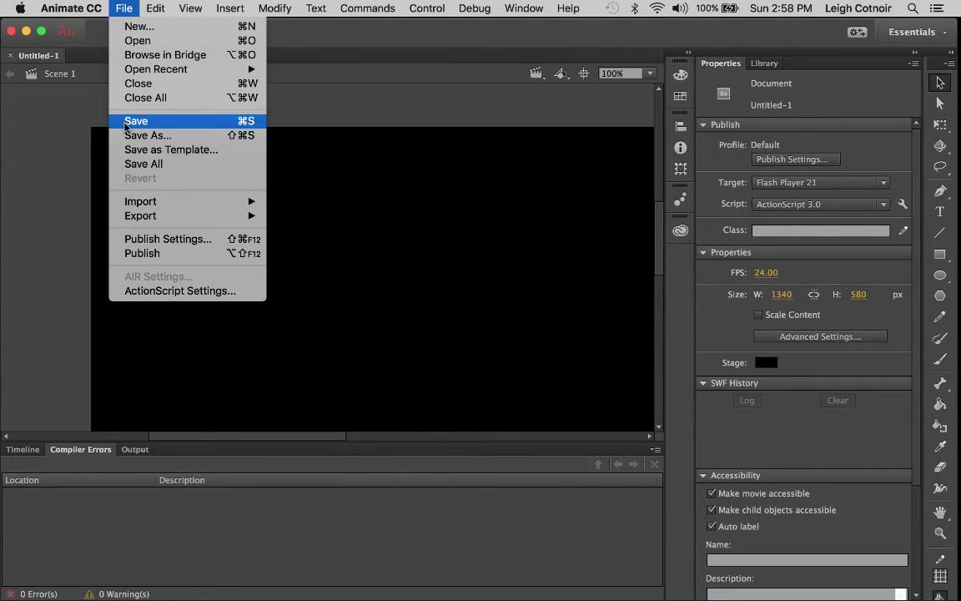
left_click(134, 121)
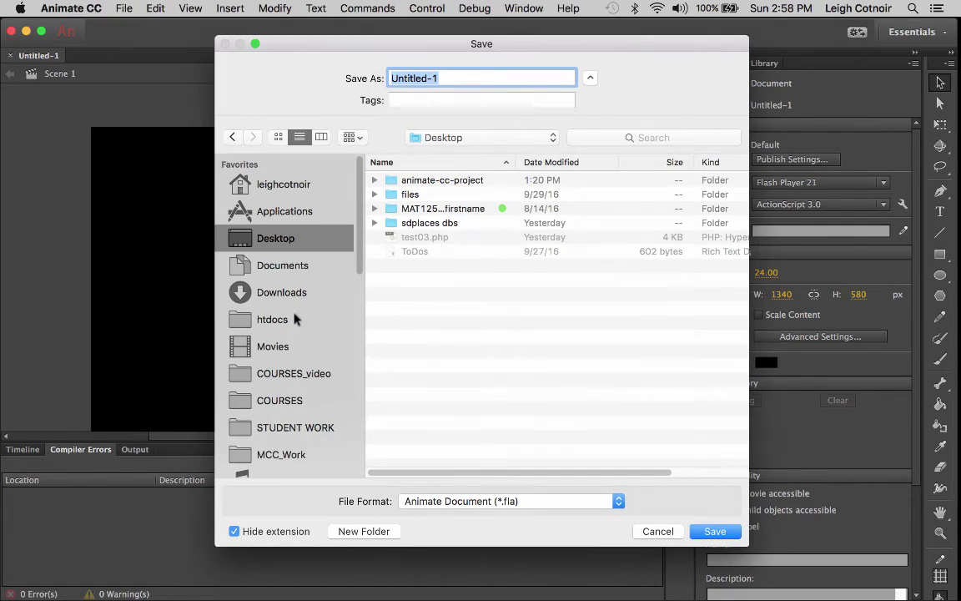
left_click(414, 182)
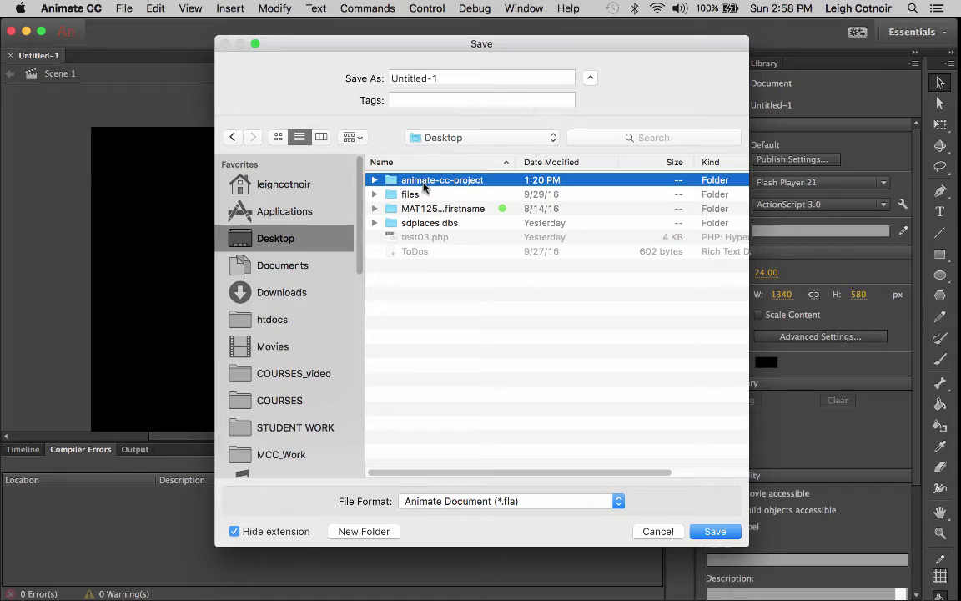
double_click(398, 183)
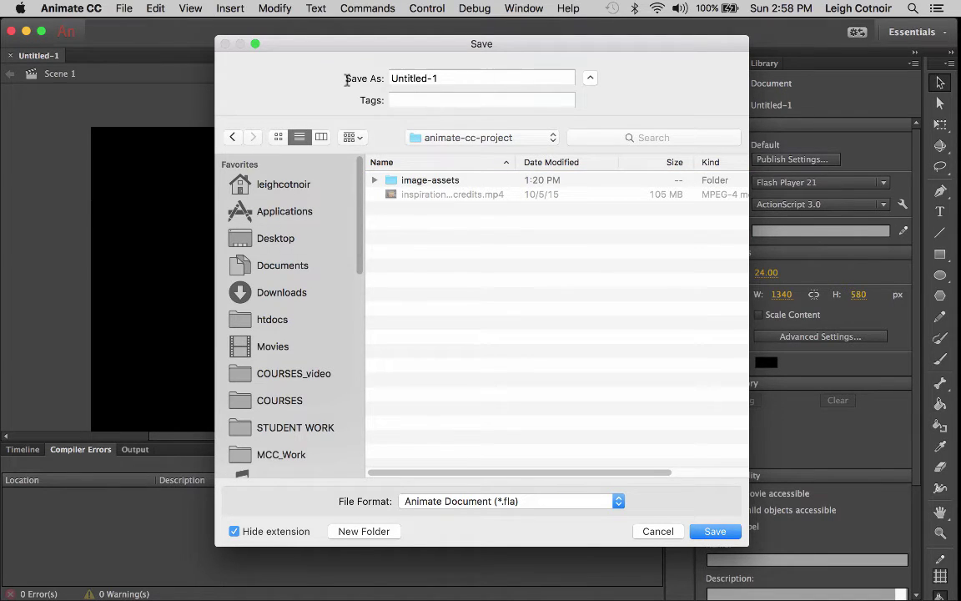
key("Tab")
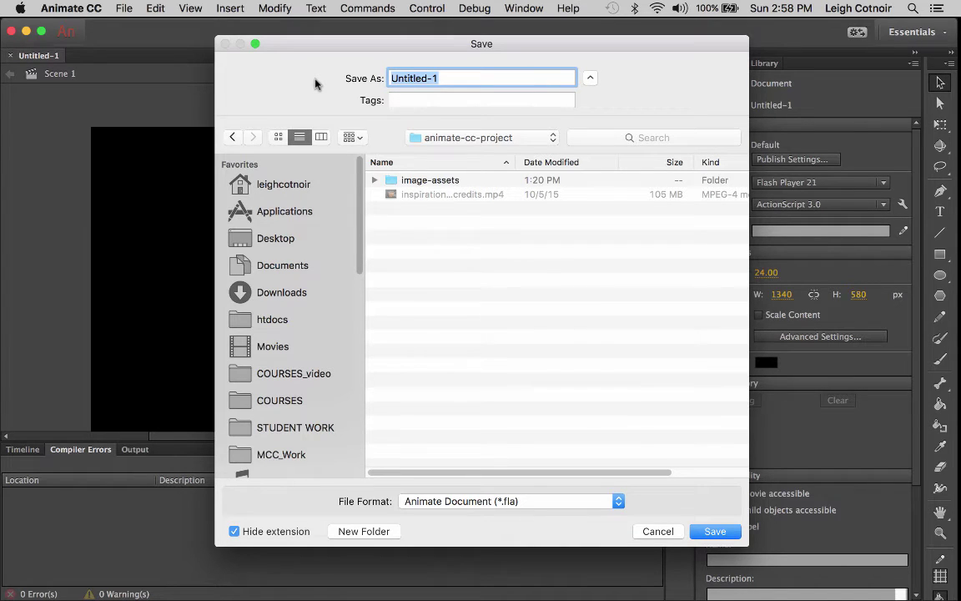
type("cotnoir-p2")
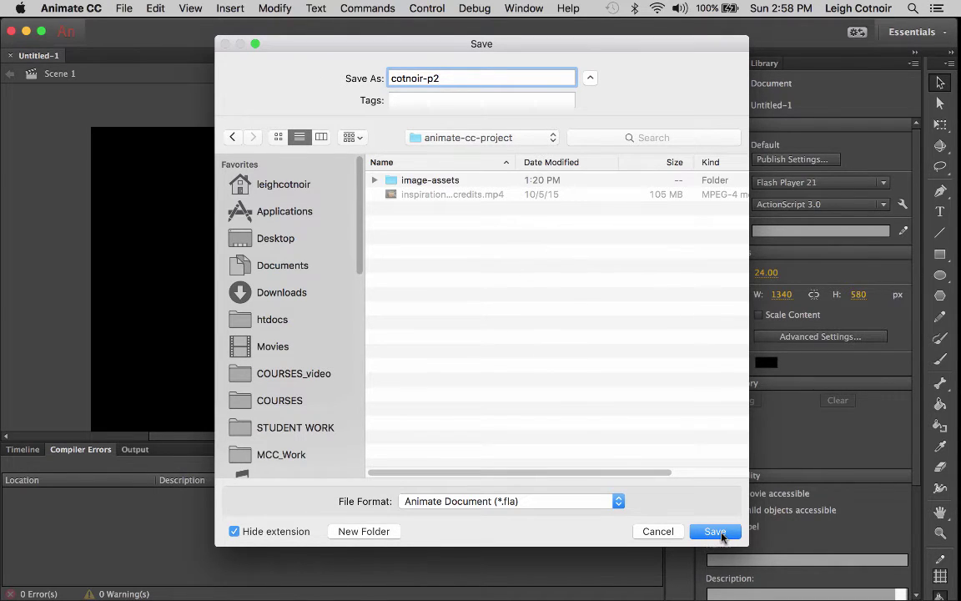
left_click(715, 531)
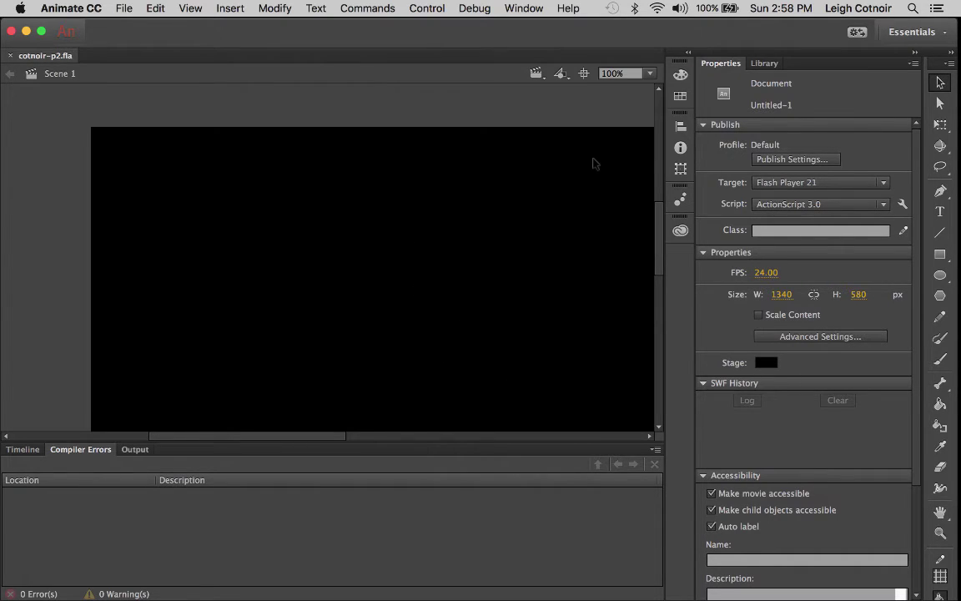
Step: Zoom the stage to 50% and center it in the view
left_click(618, 72)
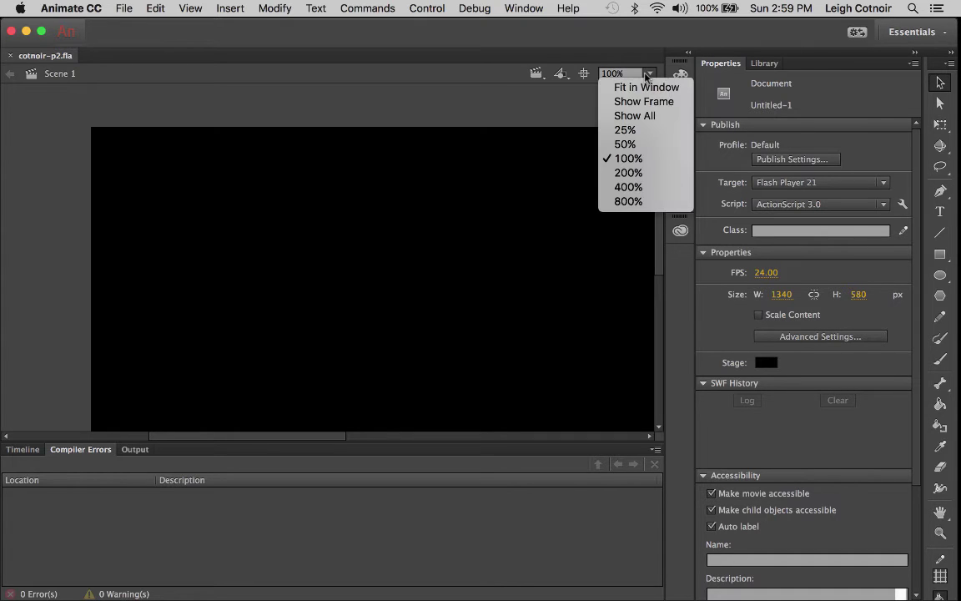
left_click(626, 144)
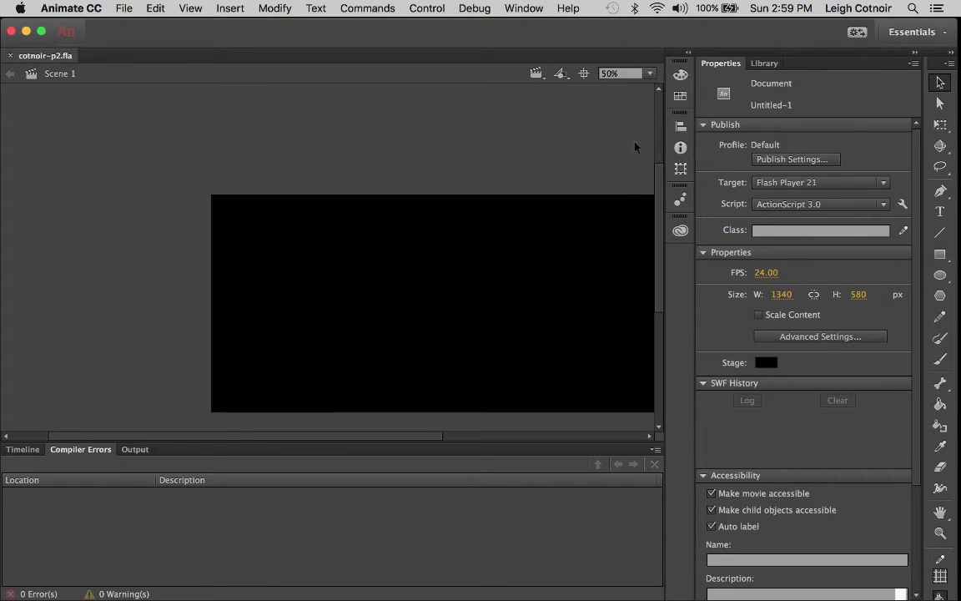
left_click(584, 75)
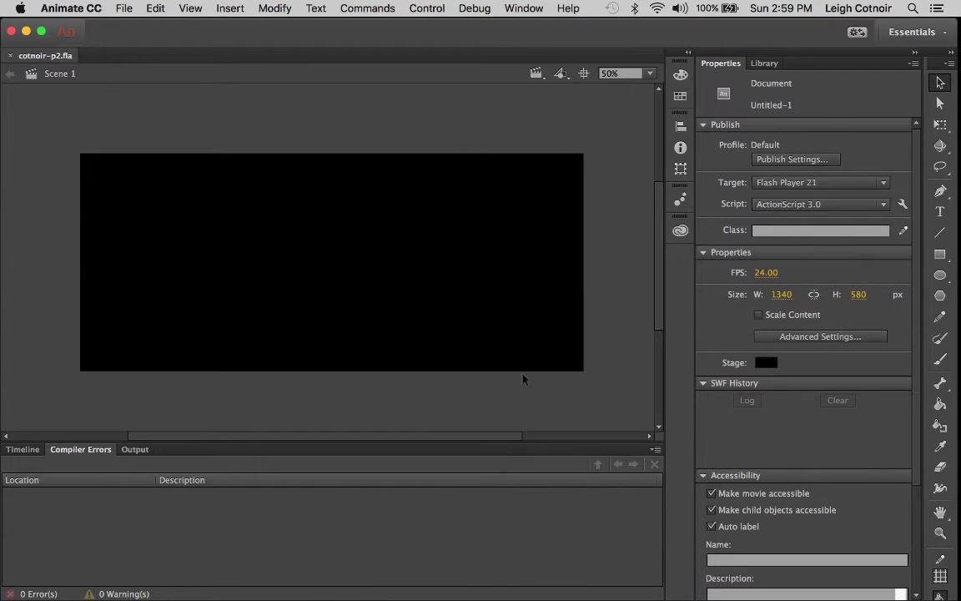
left_click_drag(460, 441, 488, 435)
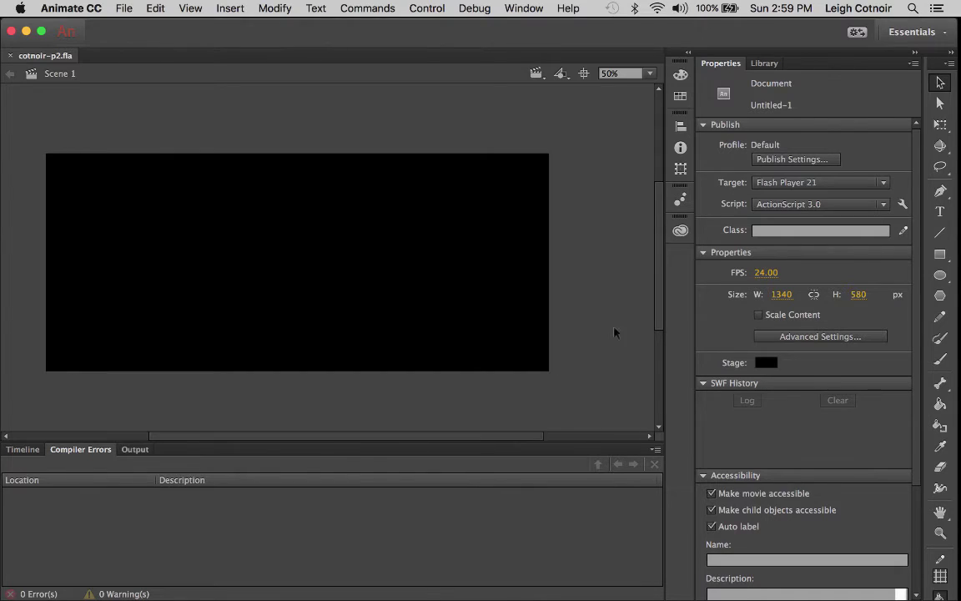
mouse_move(655, 251)
left_mouse_down()
mouse_move(657, 273)
mouse_move(657, 242)
left_mouse_up()
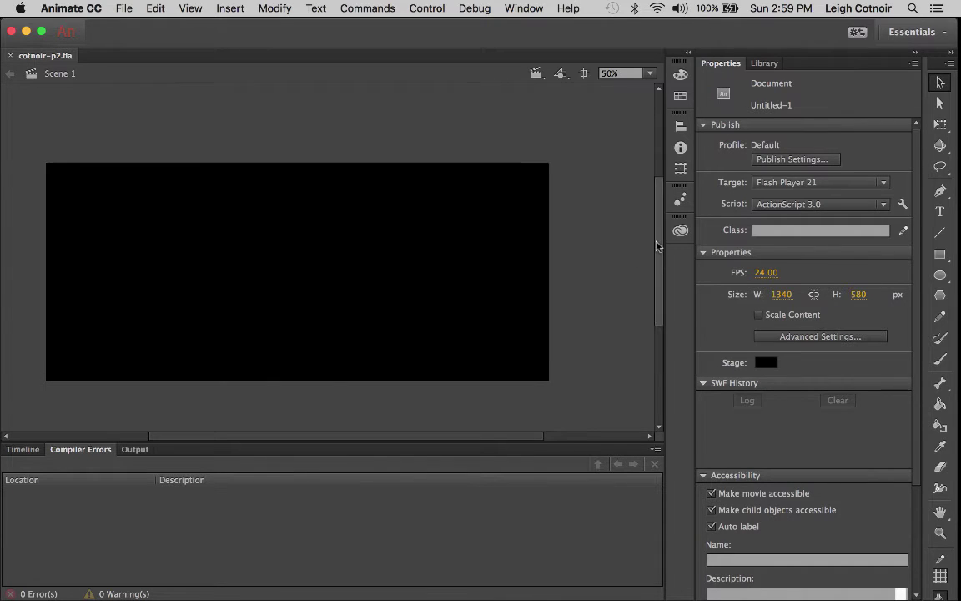
left_click(585, 72)
Step: Set the zoom to 60% and show the timeline with Layer 1
left_click(615, 71)
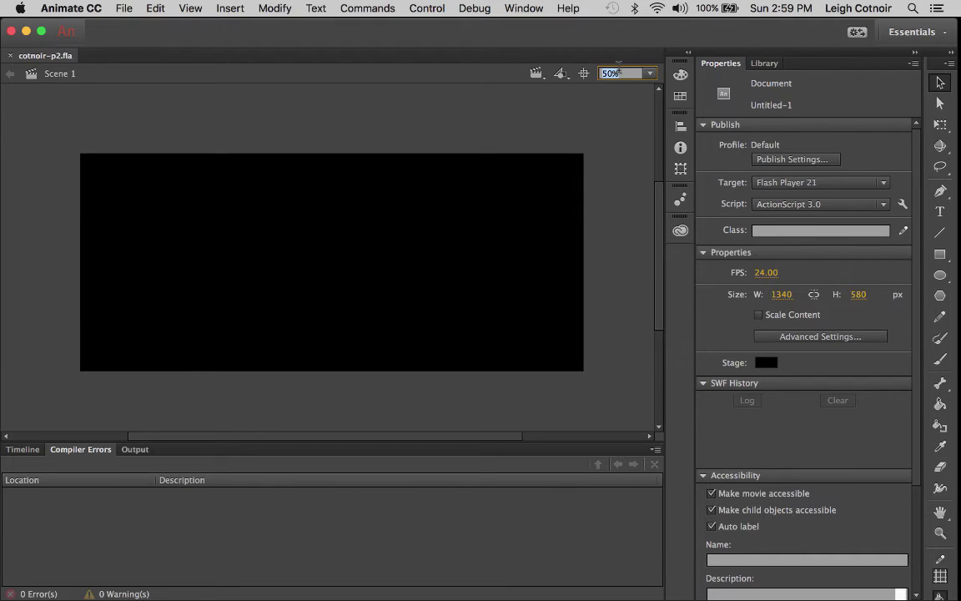
key("BackSpace")
type("60")
key("Return")
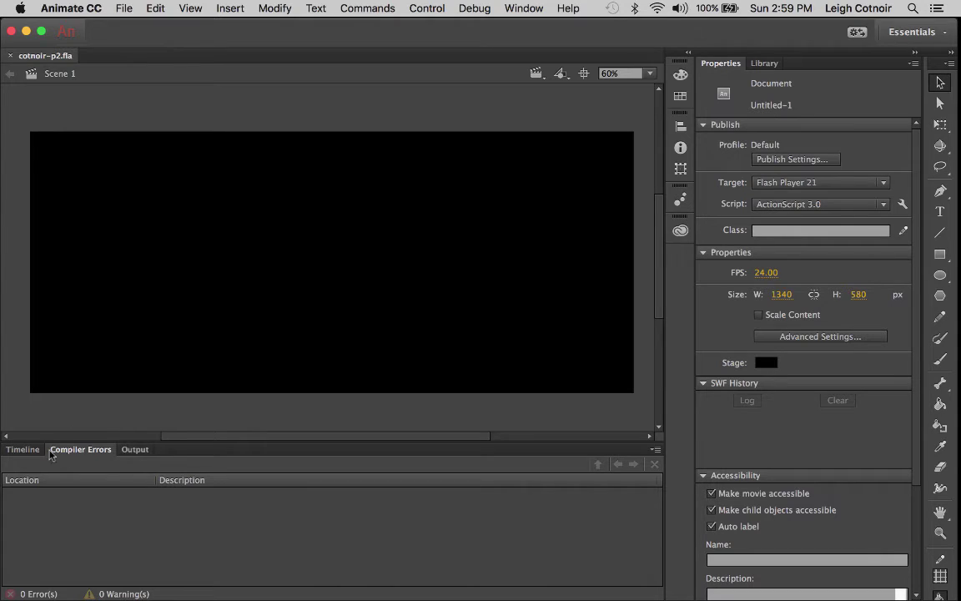
left_click(23, 451)
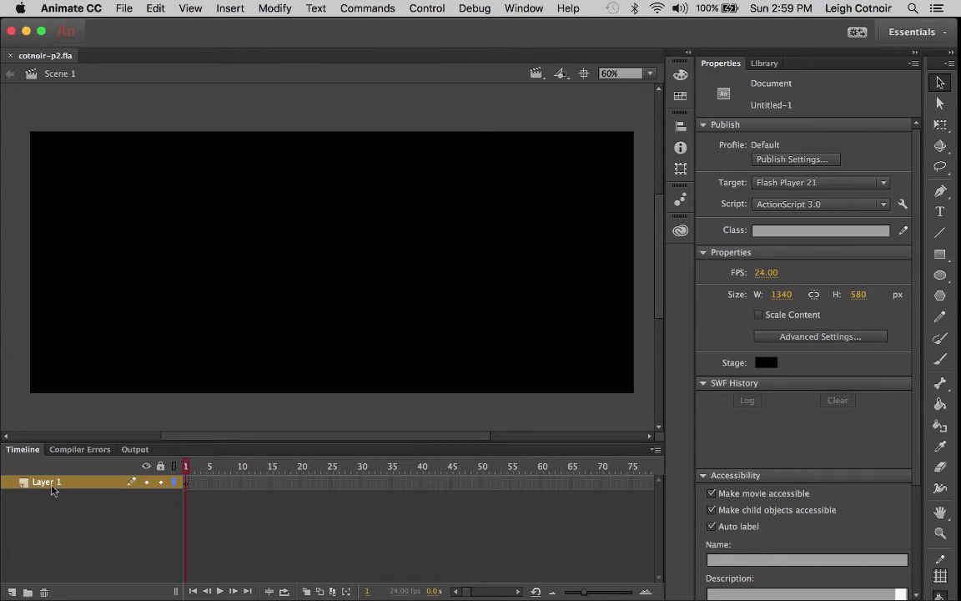
Step: Rename Layer 1 to 'something' and widen the Tools panel to two columns
double_click(45, 483)
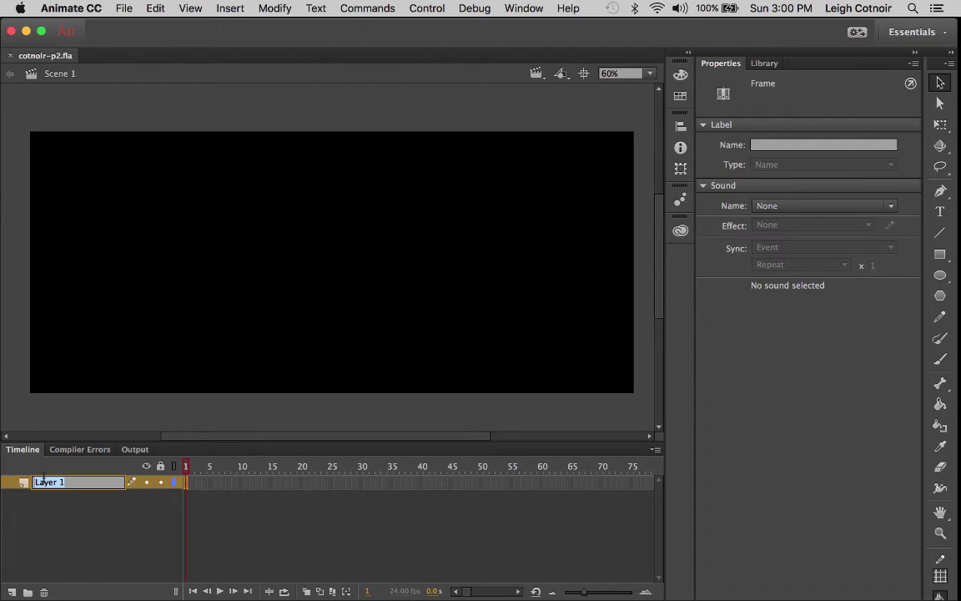
type("something")
key("Return")
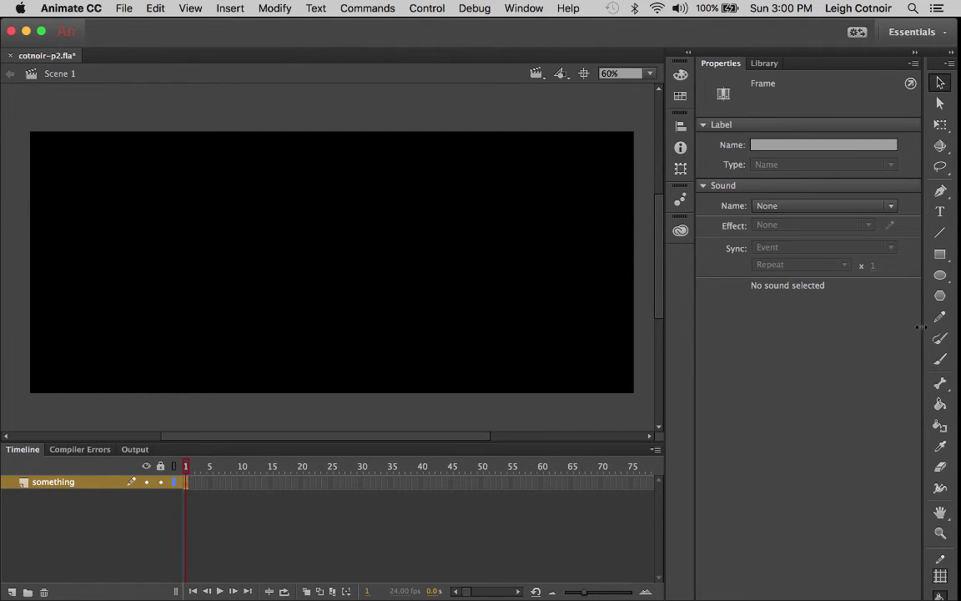
left_click_drag(920, 327, 901, 330)
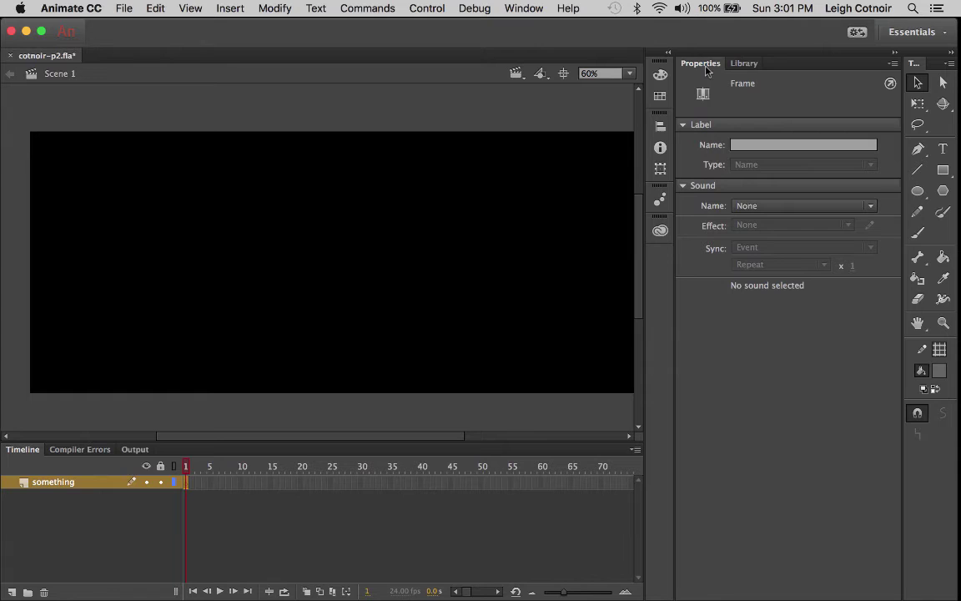
Step: Show the Document properties for the 1340 × 580 ActionScript 3.0 stage in the Properties panel
left_click(743, 63)
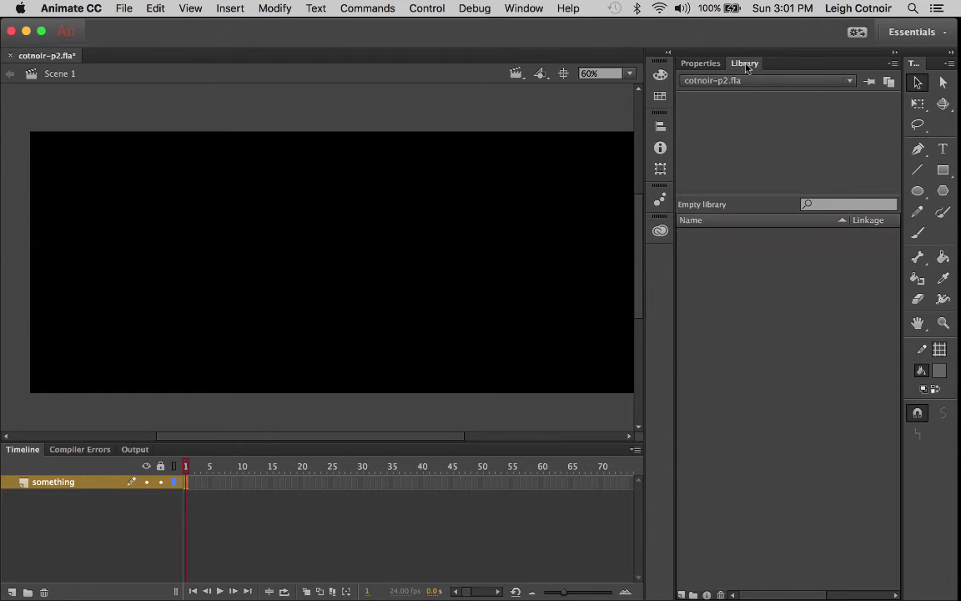
left_click(701, 63)
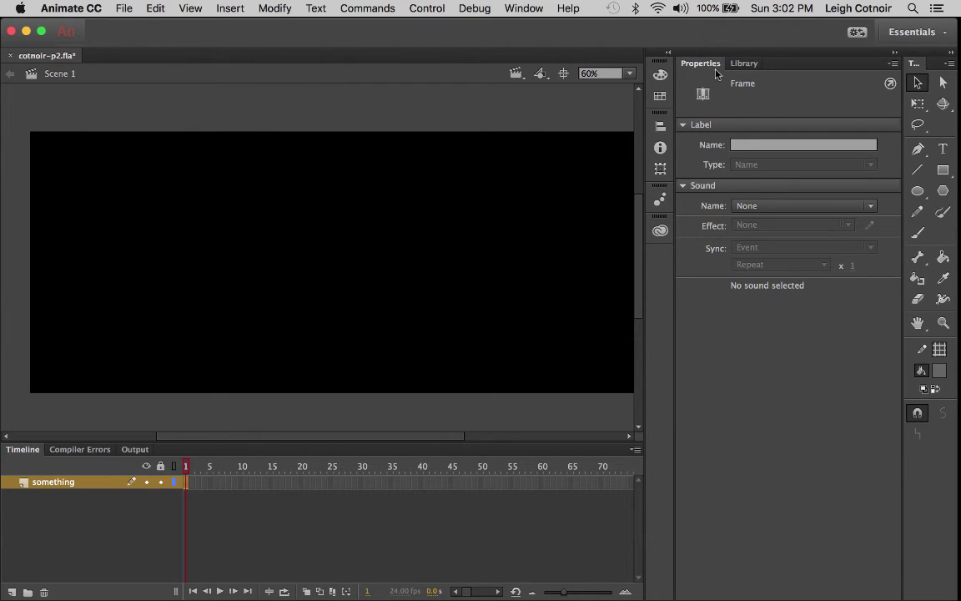
left_click(516, 331)
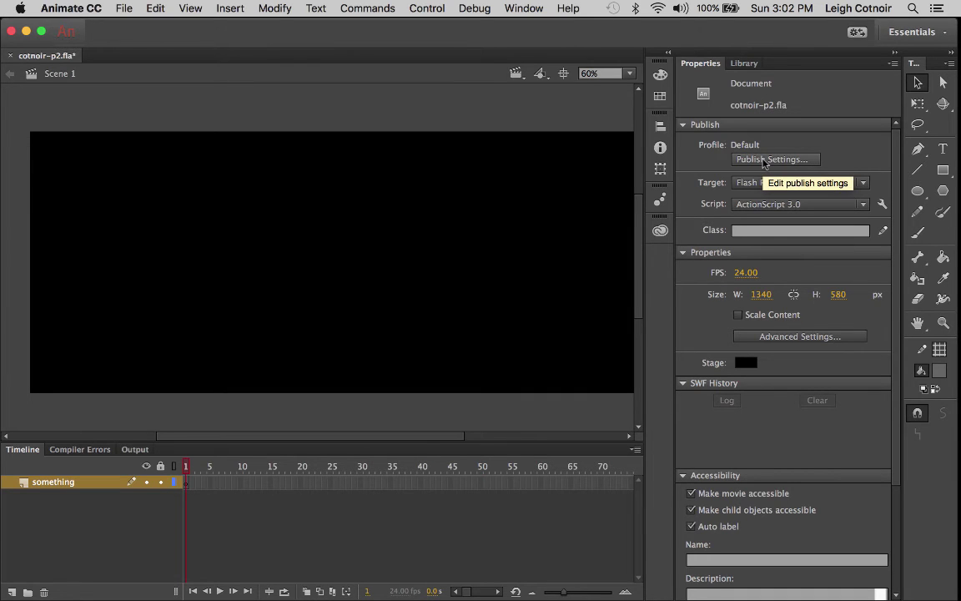
left_click(762, 160)
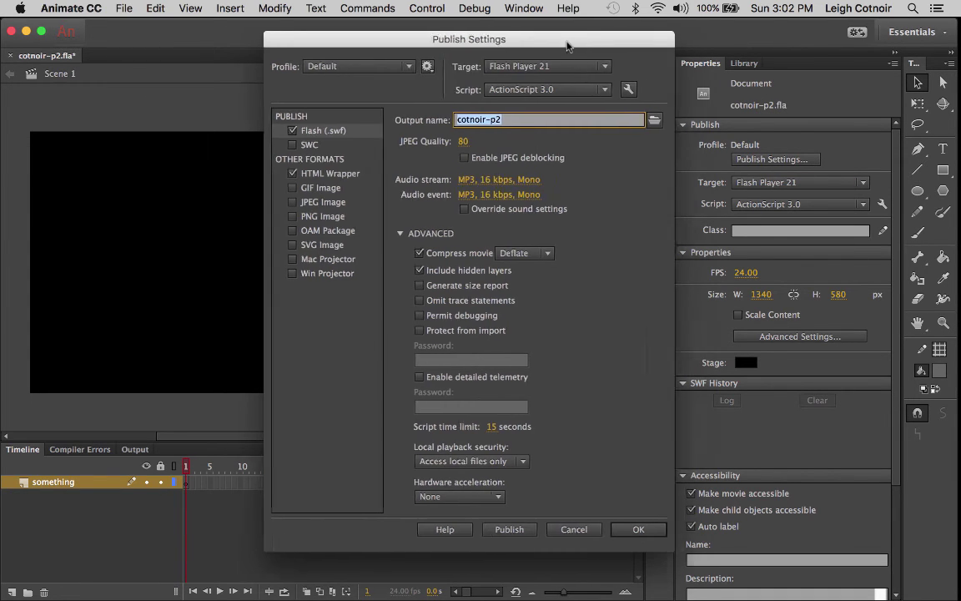
left_click_drag(568, 46, 534, 36)
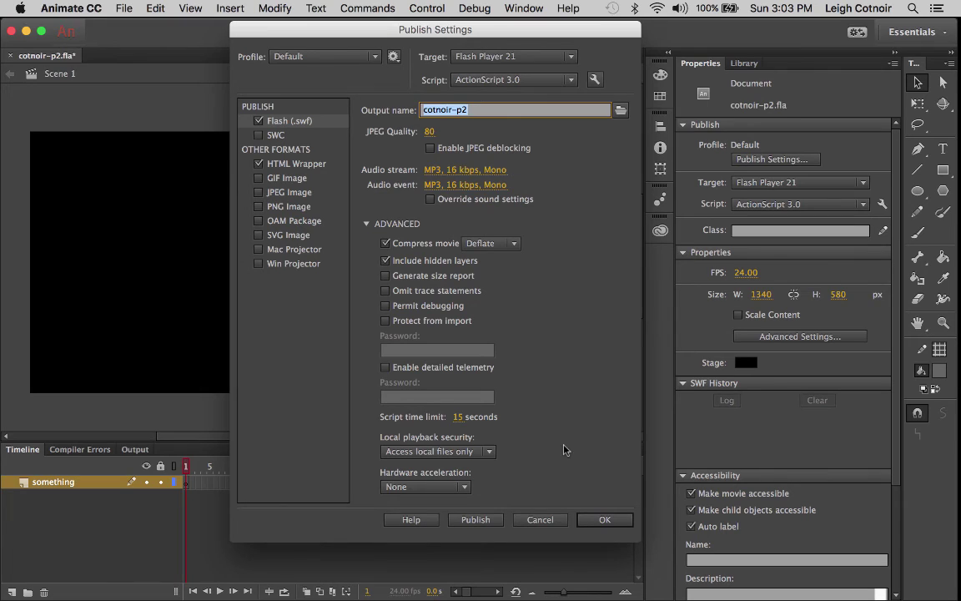
left_click(540, 520)
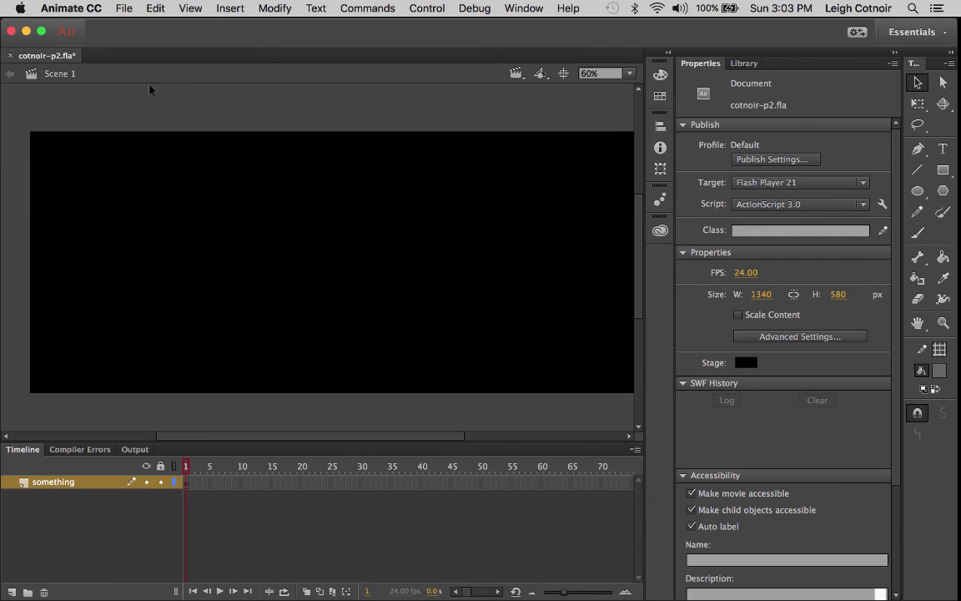
left_click(121, 9)
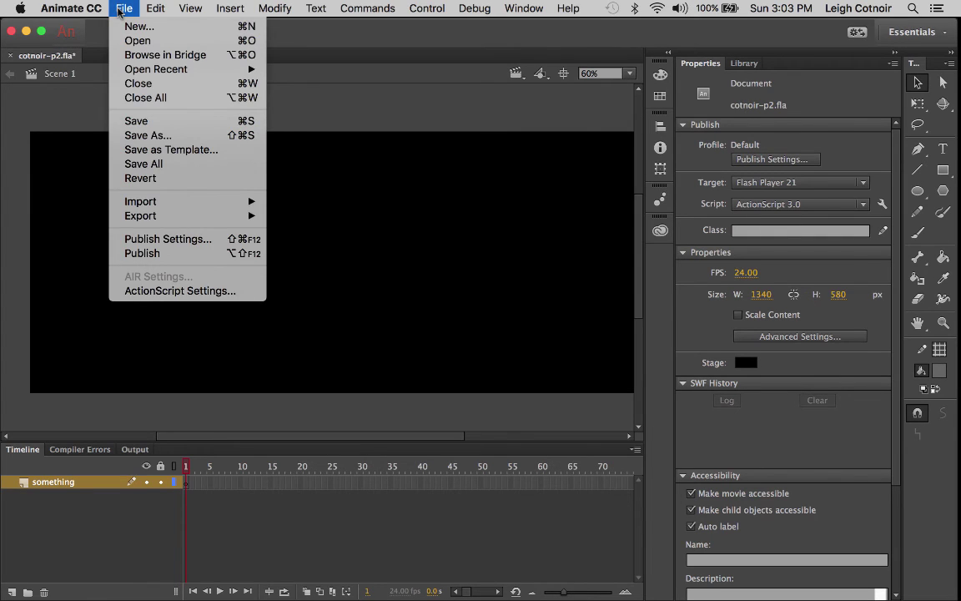
left_click(163, 241)
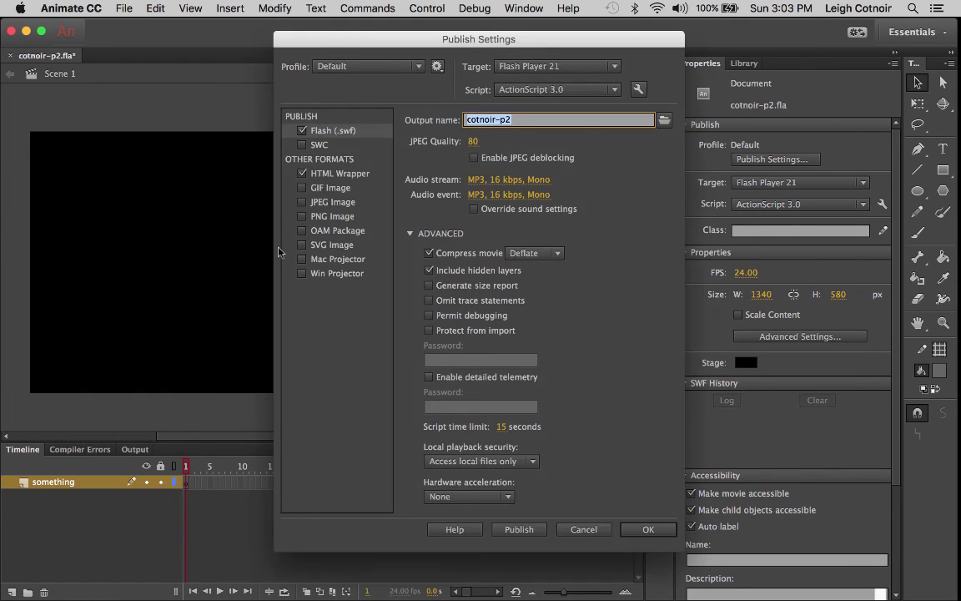
left_click(592, 529)
left_click(767, 204)
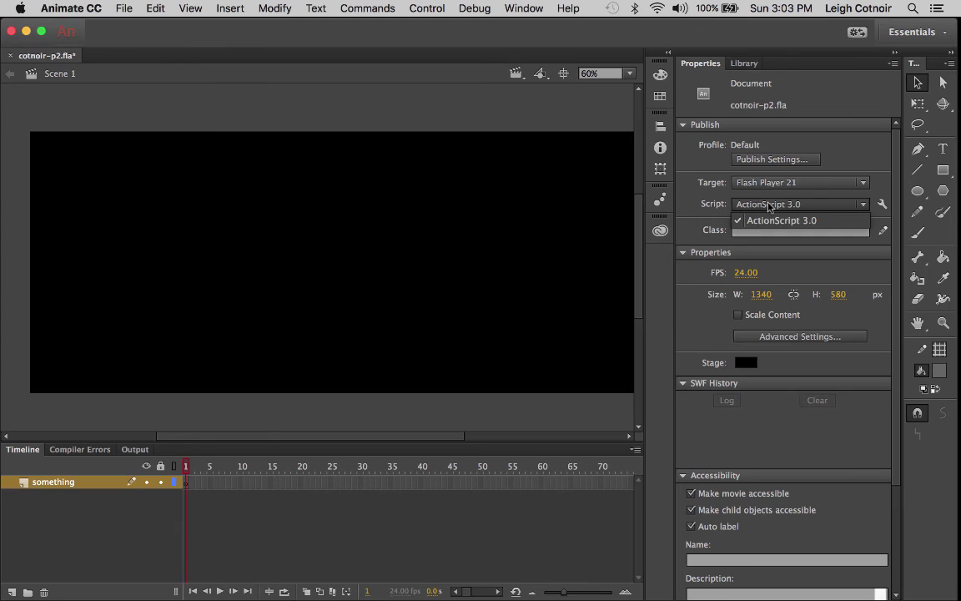
left_click(689, 207)
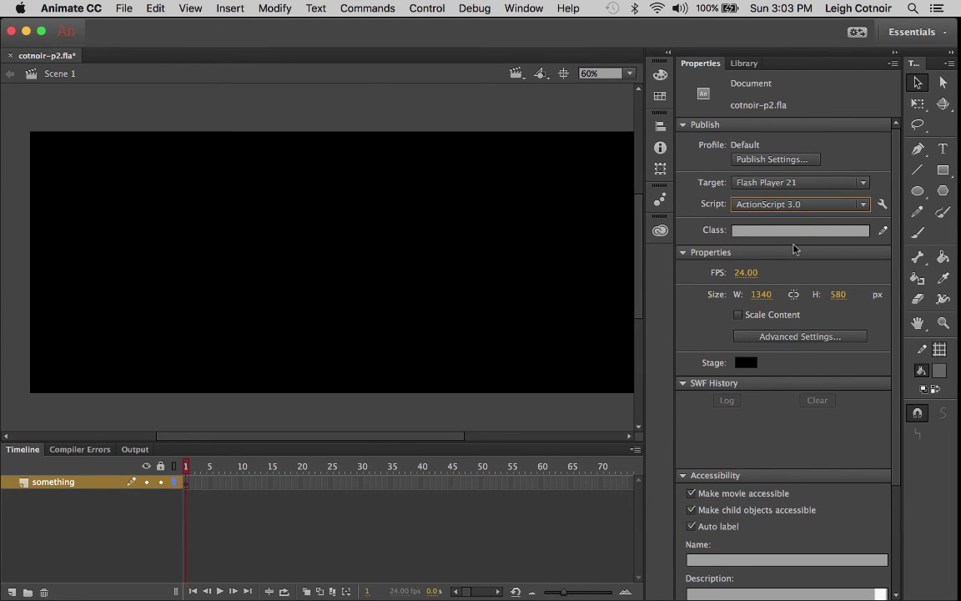
scroll(794, 248, "down", 5)
scroll(795, 248, "up", 5)
scroll(794, 248, "down", 5)
scroll(795, 248, "up", 5)
Step: Set the stage height to 580 px after scrubbing the H value
mouse_move(433, 436)
left_mouse_down()
mouse_move(448, 436)
mouse_move(439, 436)
left_mouse_up()
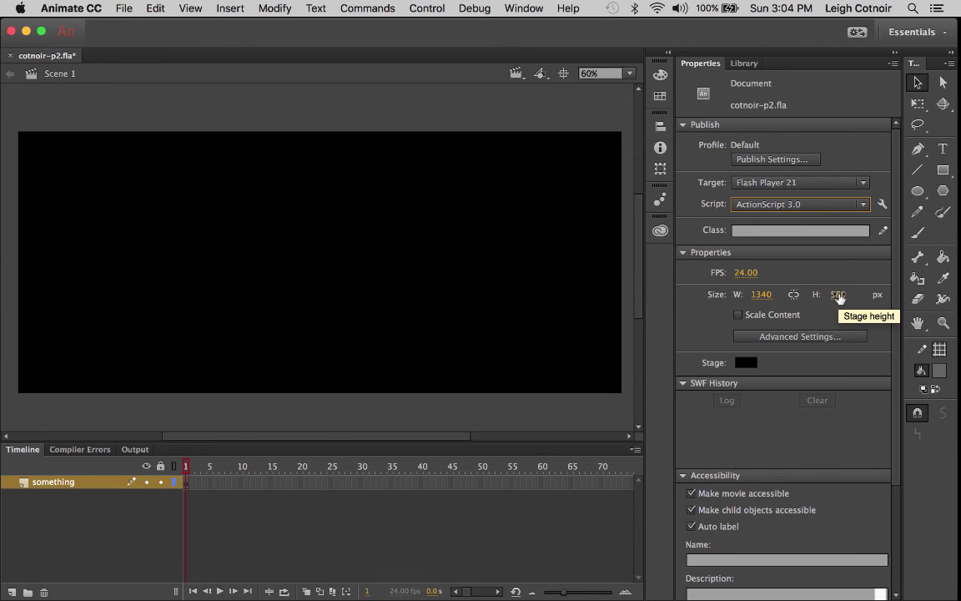
left_click(838, 294)
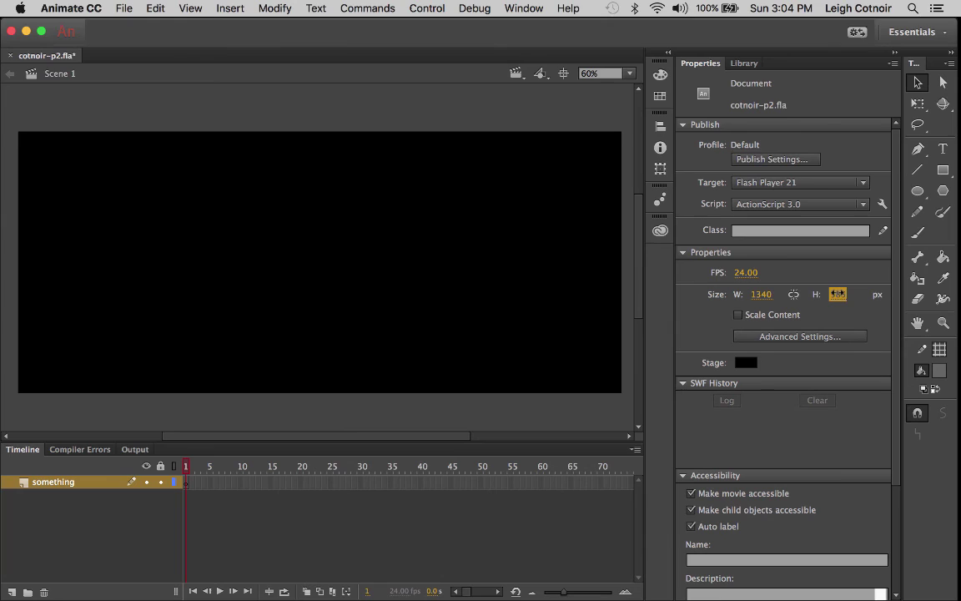
left_click_drag(824, 294, 891, 293)
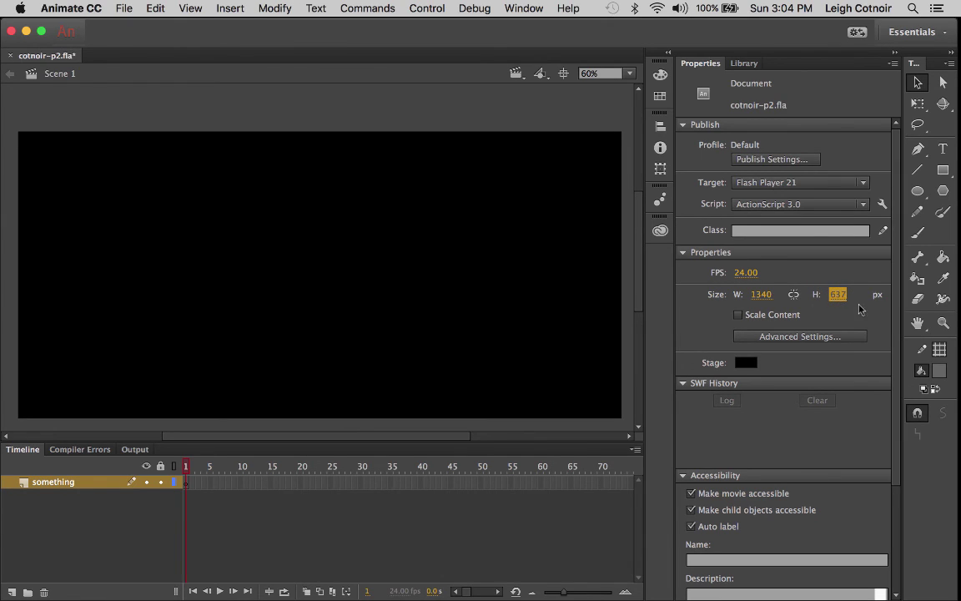
left_click(839, 294)
type("580")
key("Return")
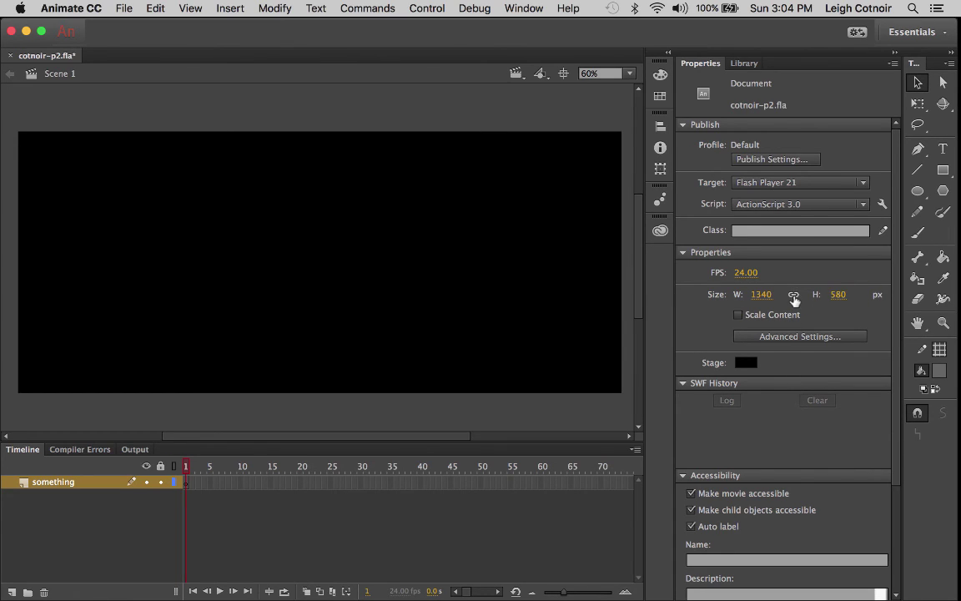
Step: Link width and height, test a proportional resize, then undo back to 1340 × 580
left_click(794, 297)
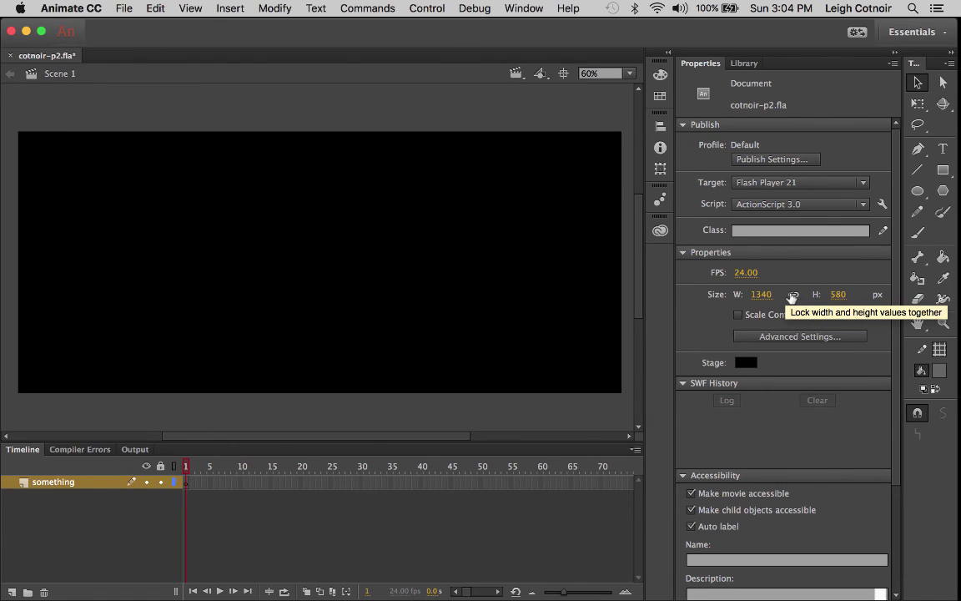
left_click_drag(833, 296, 803, 297)
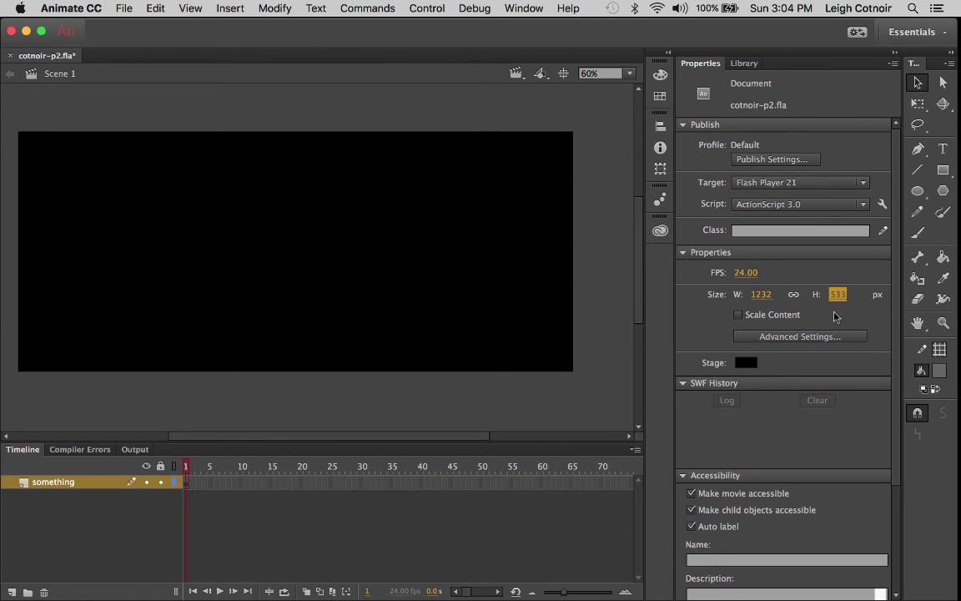
key("super+z")
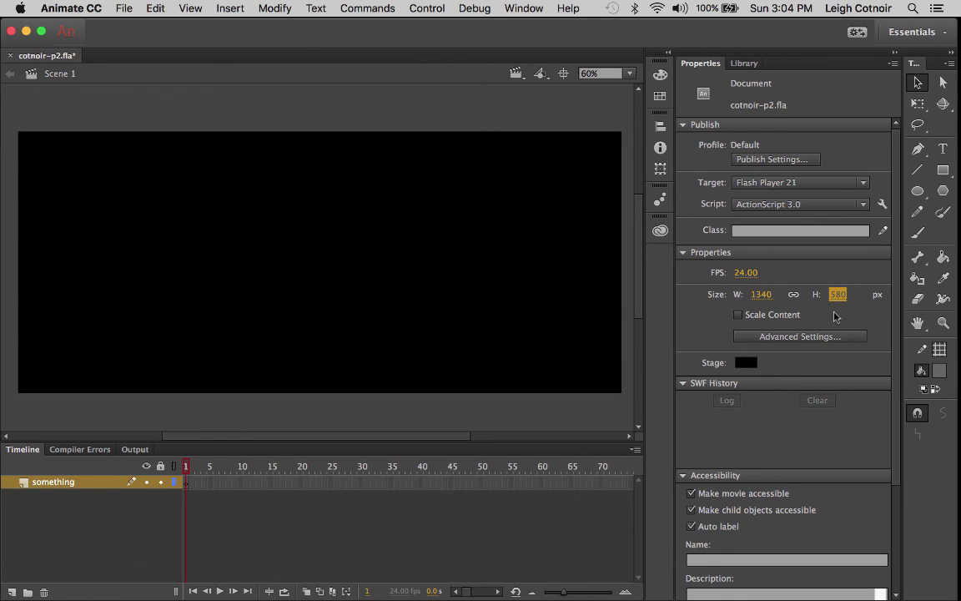
Step: Unlink stage width from height and enable Scale Content
left_click(793, 295)
left_click(738, 316)
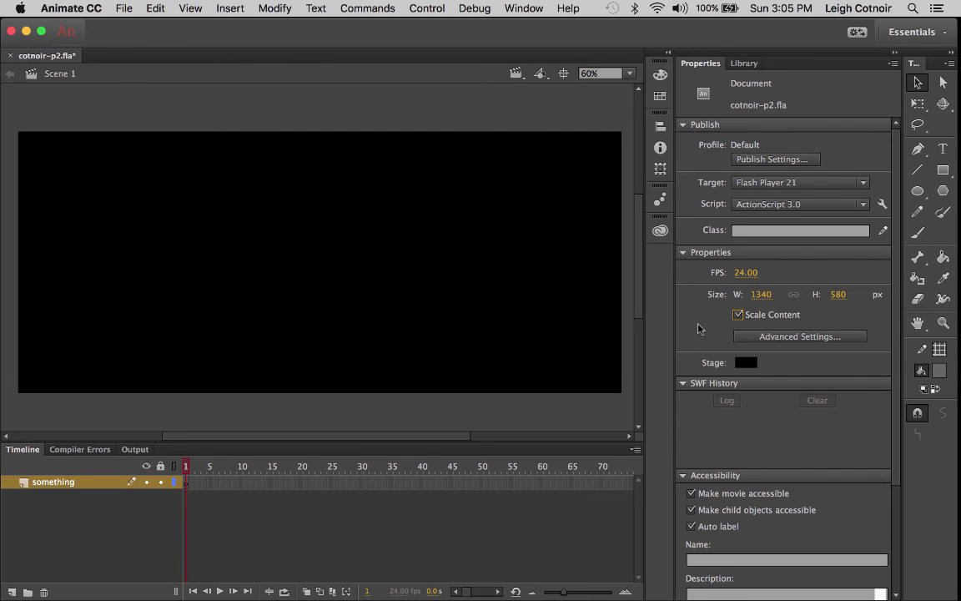
Step: Keep the stage colour black and collapse the SWF History section of the document properties
left_click(746, 363)
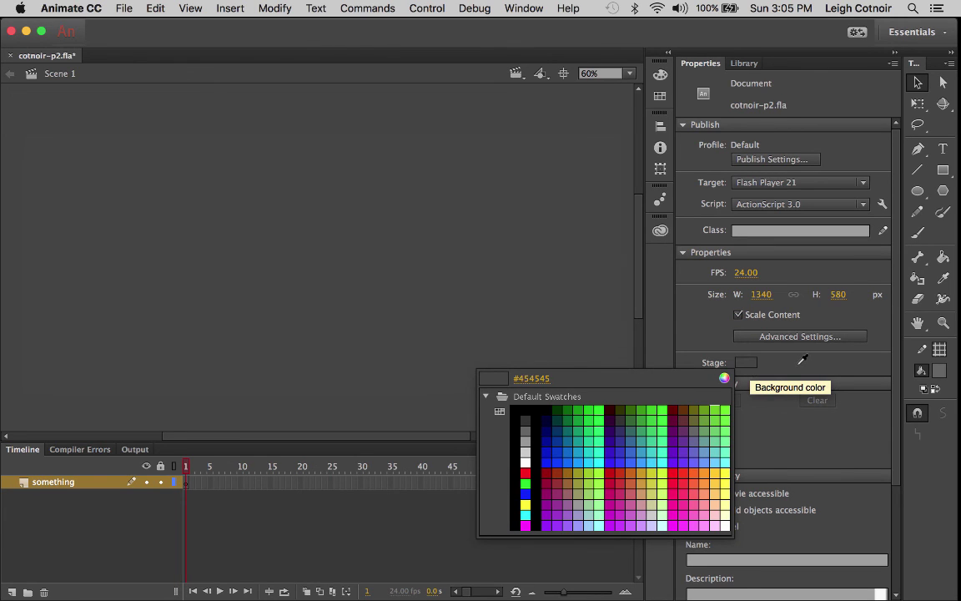
key("Escape")
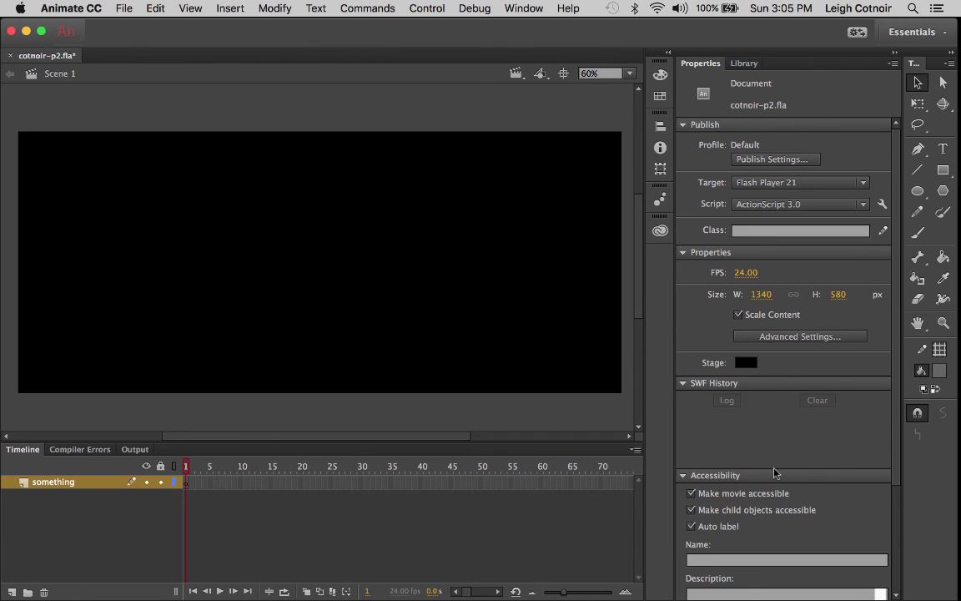
left_click(697, 384)
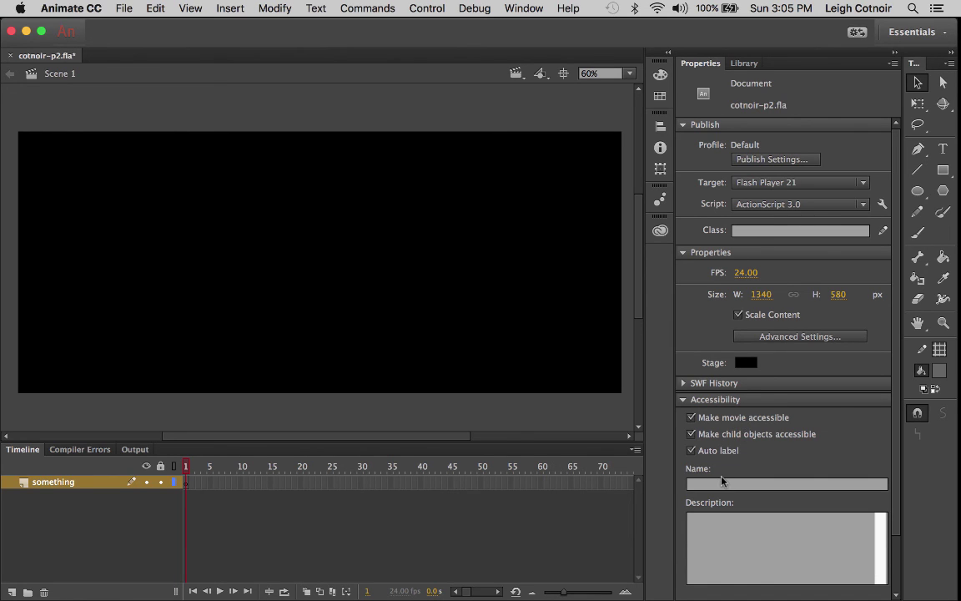
scroll(722, 480, "down", 3)
scroll(722, 481, "up", 3)
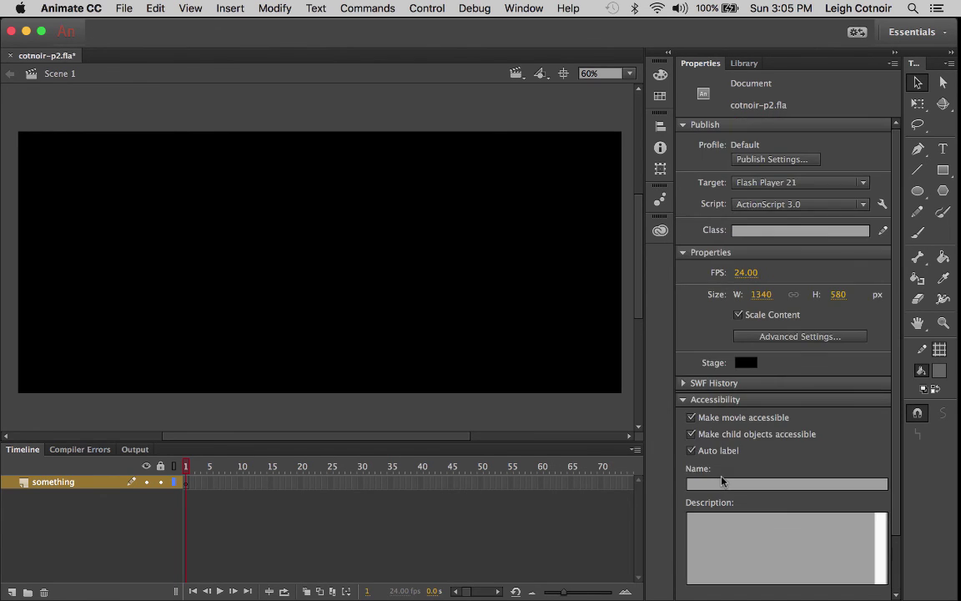